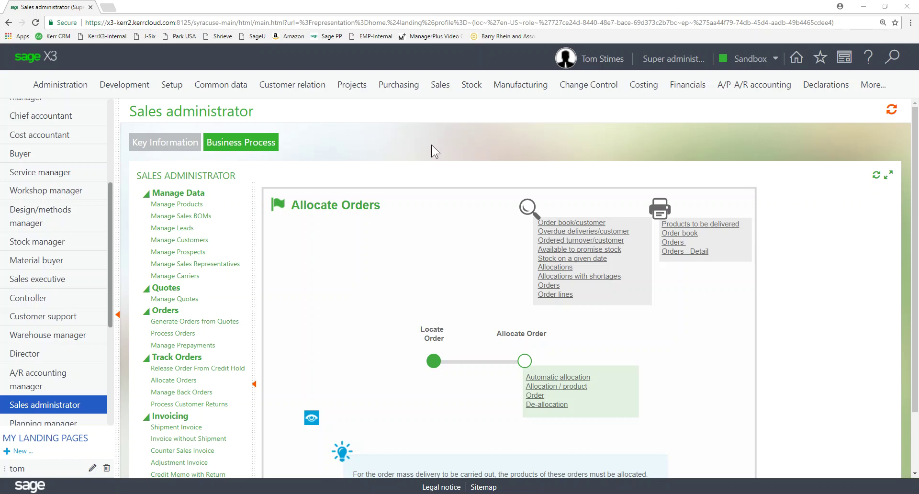
- Open the Dimension types setup within the organizational structure settings
mouse_move(177, 90)
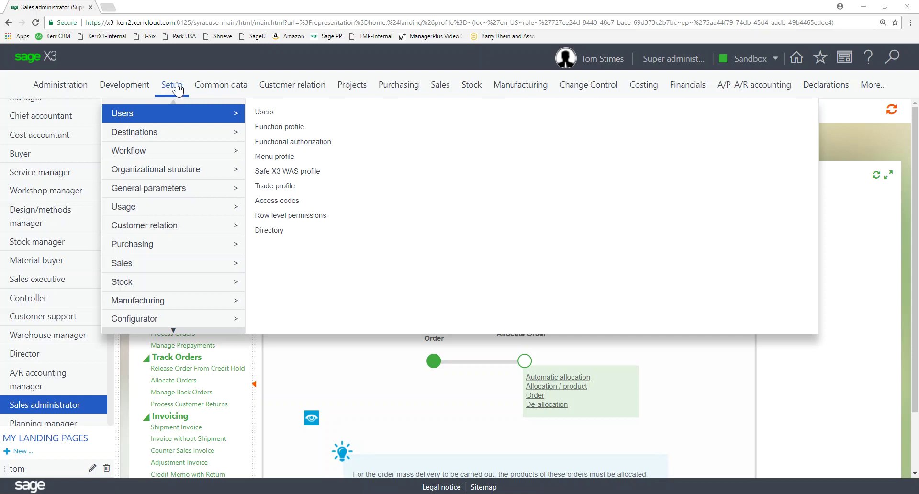
mouse_move(191, 178)
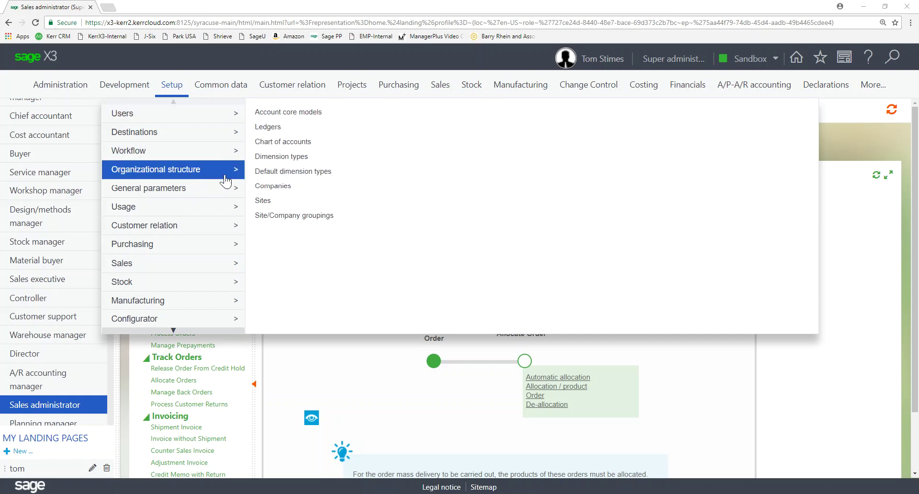
left_click(295, 158)
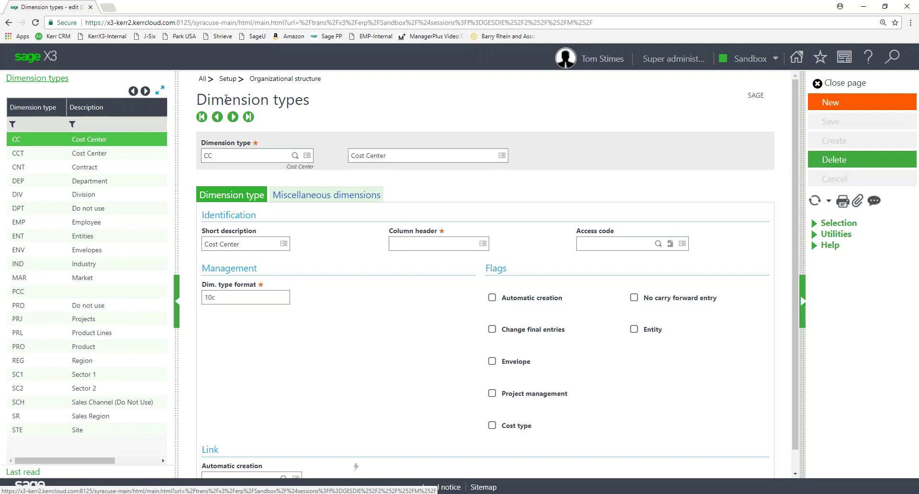
left_click_drag(326, 108, 204, 105)
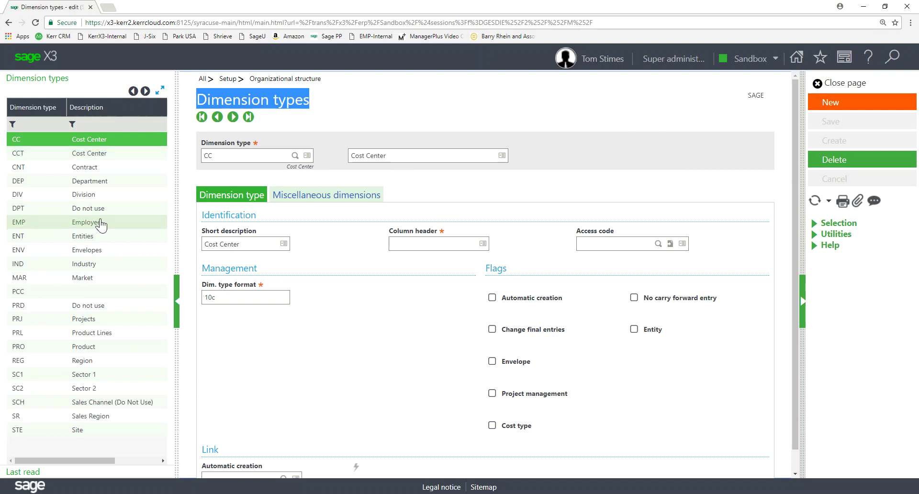
left_click(699, 194)
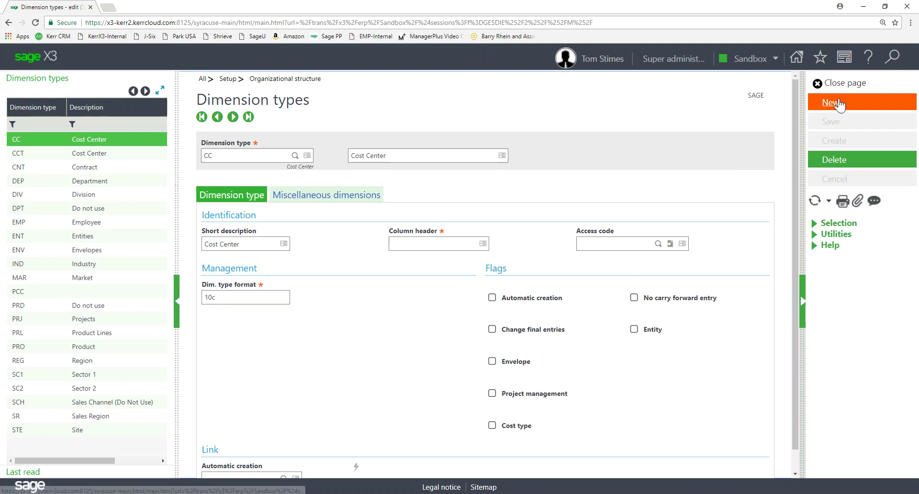
- Start a new dimension type with the user's first name as code and that name plus "Test" as description and short description
left_click(838, 104)
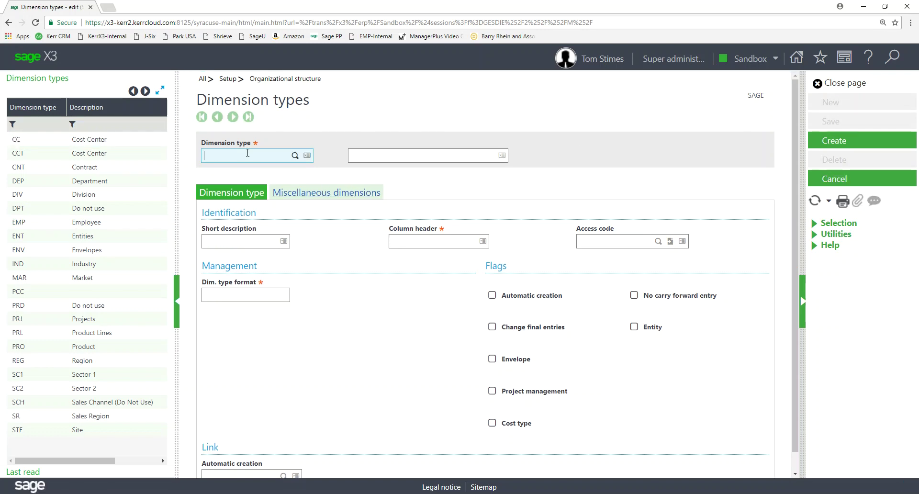
type("TOM")
key("Tab")
type("Tom ")
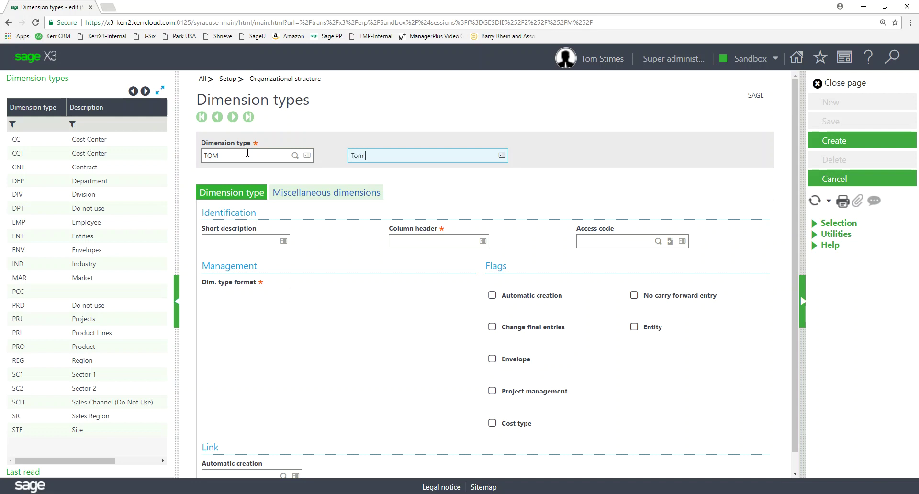
type("Test")
key("Tab")
type("tom test")
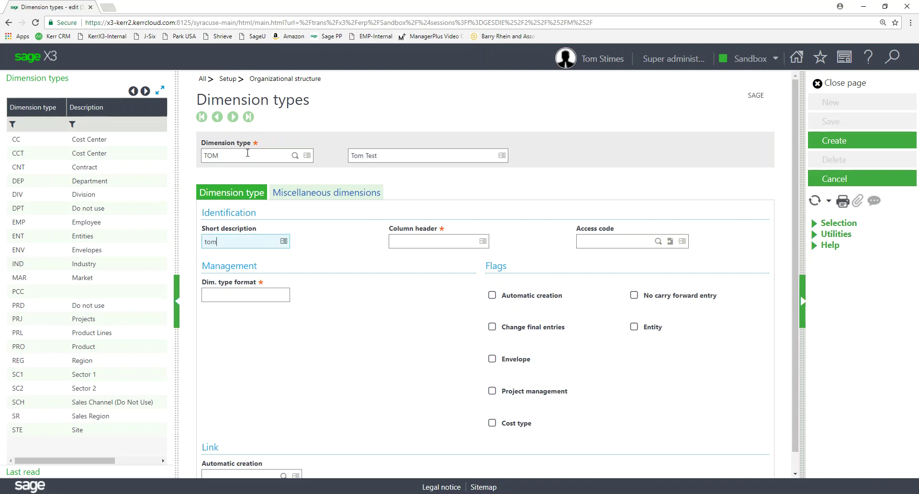
key("Tab")
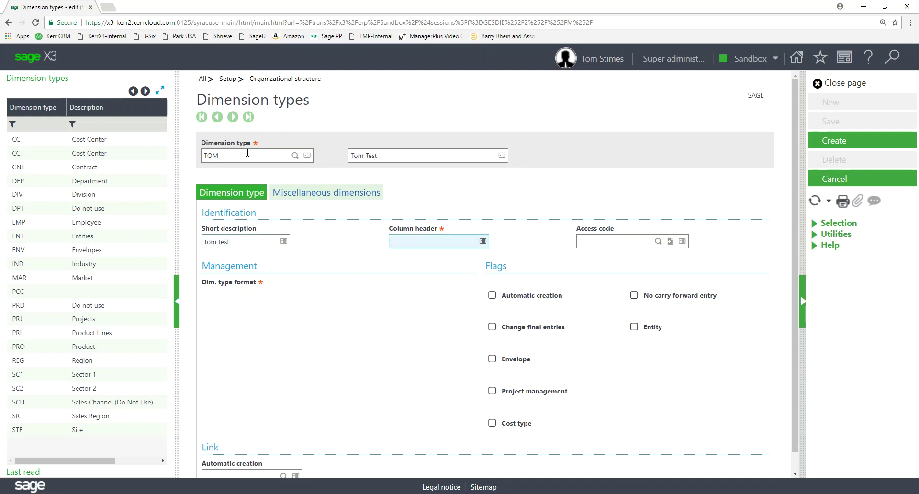
- Enter the first name as column header and 10c as the dimension type format, and discard the new dimension type
type("TOM")
key("Tab")
key("Tab")
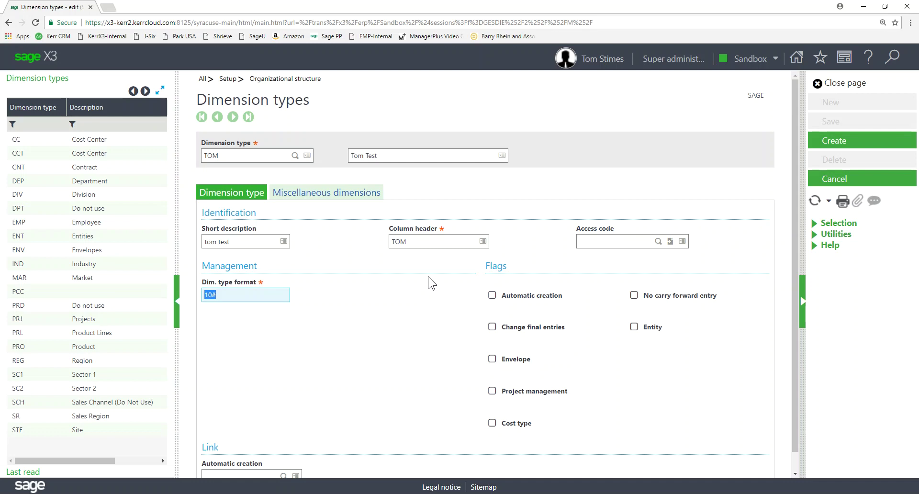
type("10c")
key("Tab")
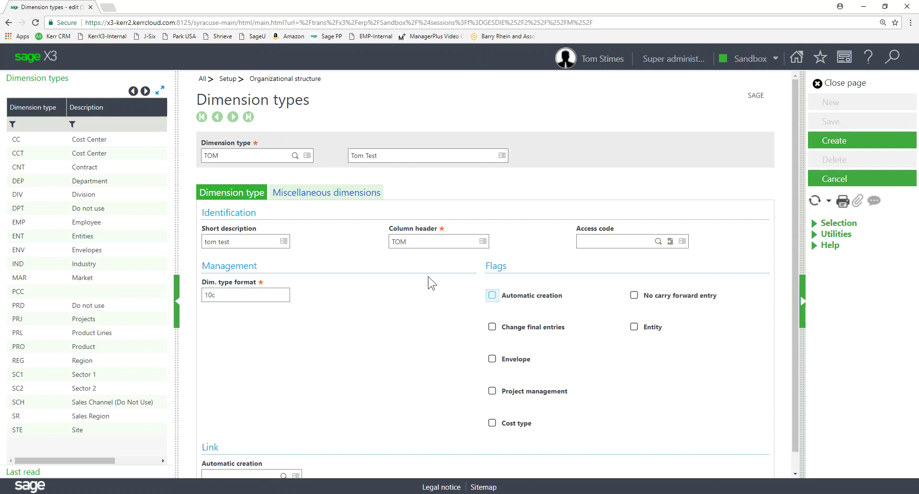
key("shift+Tab")
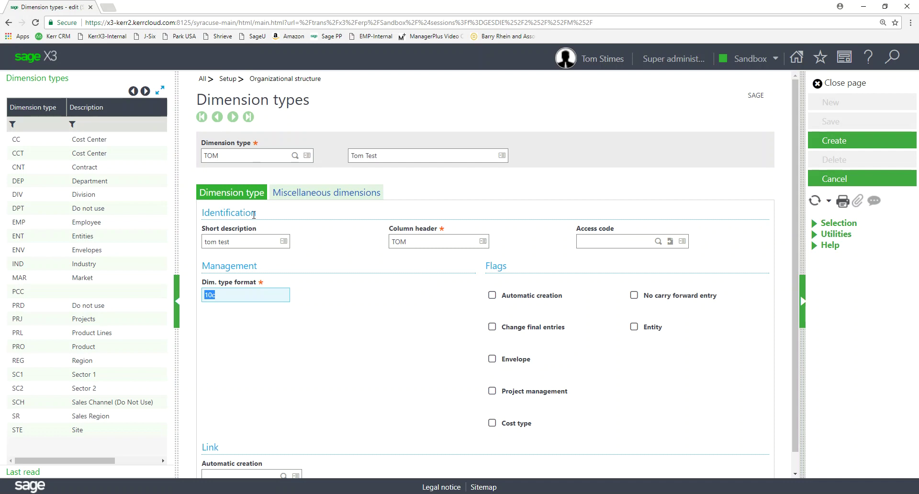
left_click(835, 179)
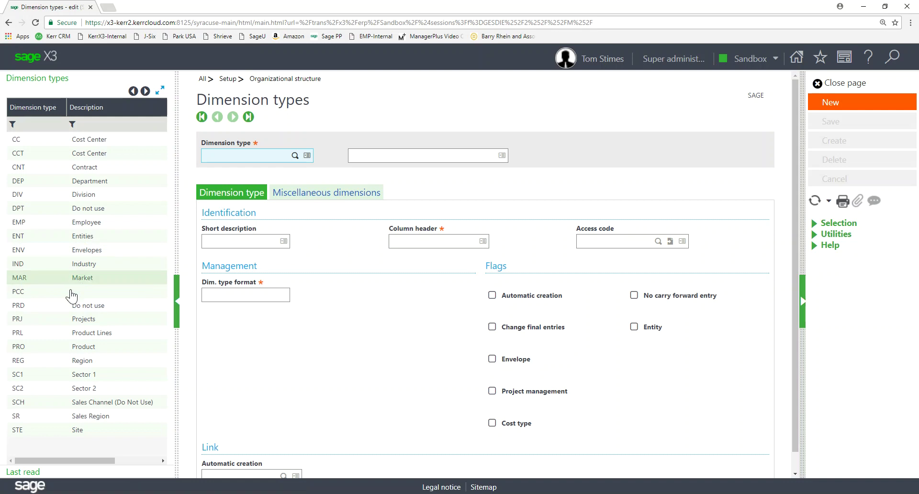
- Review the settings of the existing Department (DEP) dimension type and leave the dimension types page
left_click(92, 208)
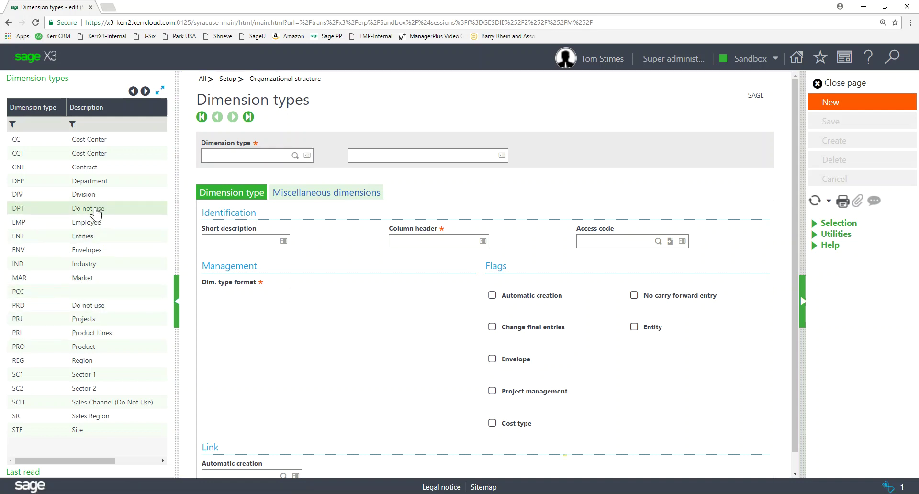
left_click(94, 182)
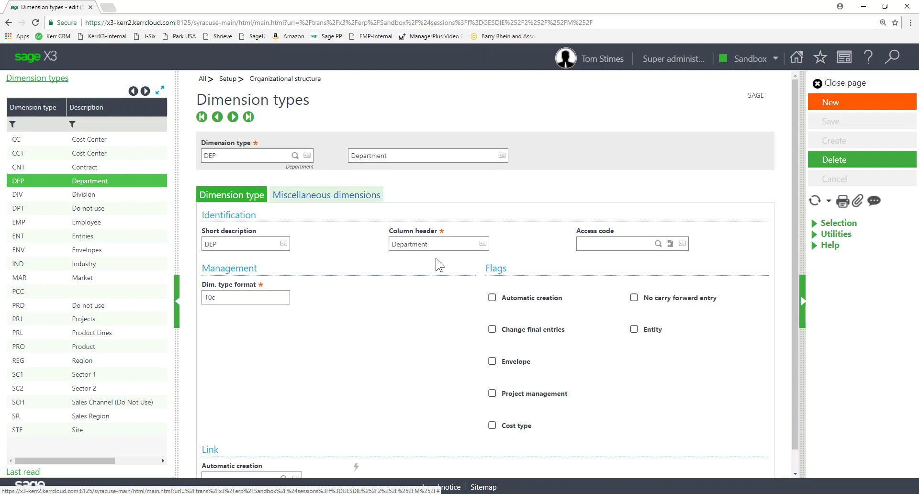
left_click(492, 297)
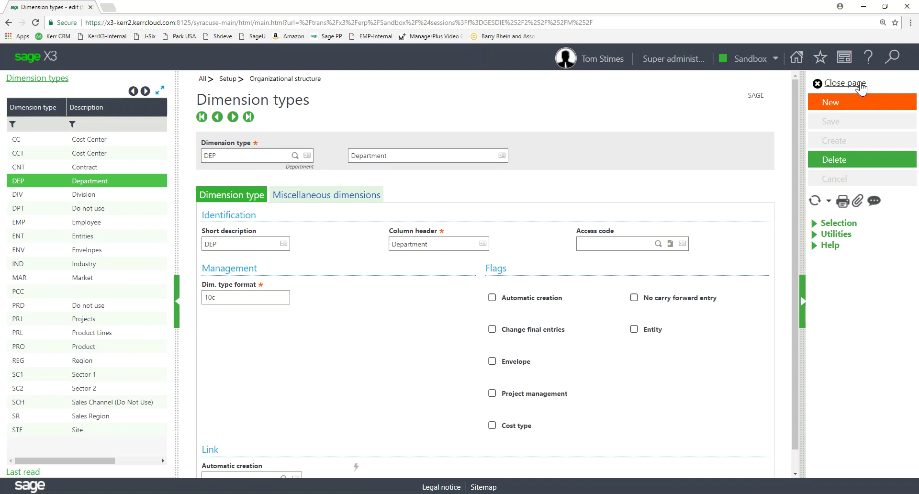
left_click(862, 84)
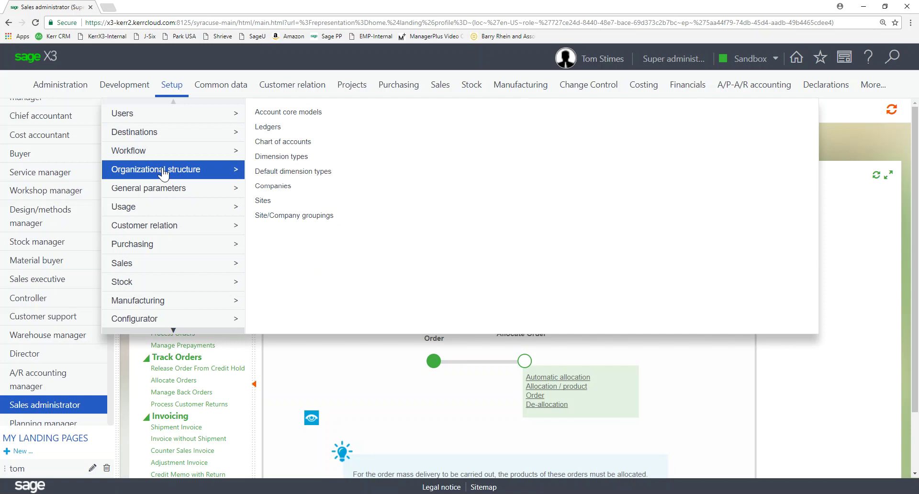
- In the organizational structure's ledger setup, filter the ledger codes by "n" and open the NA2 ledger
left_click(268, 126)
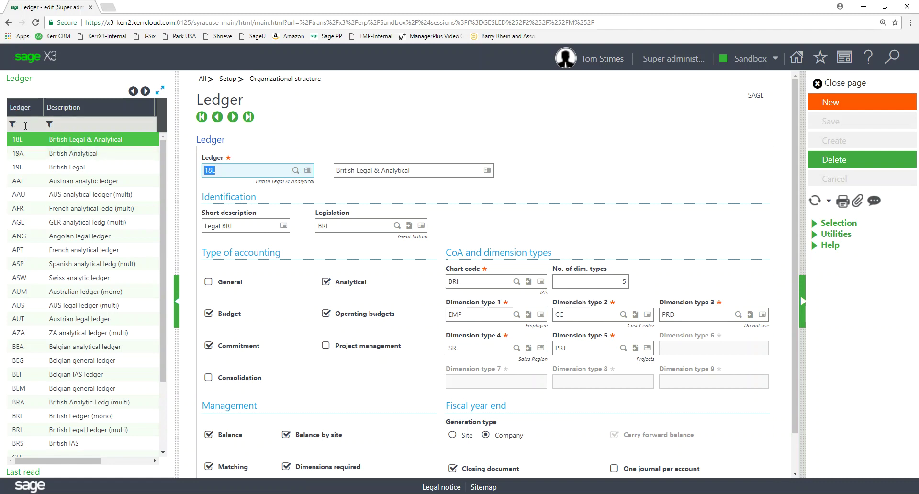
scroll(79, 304, "down", 2)
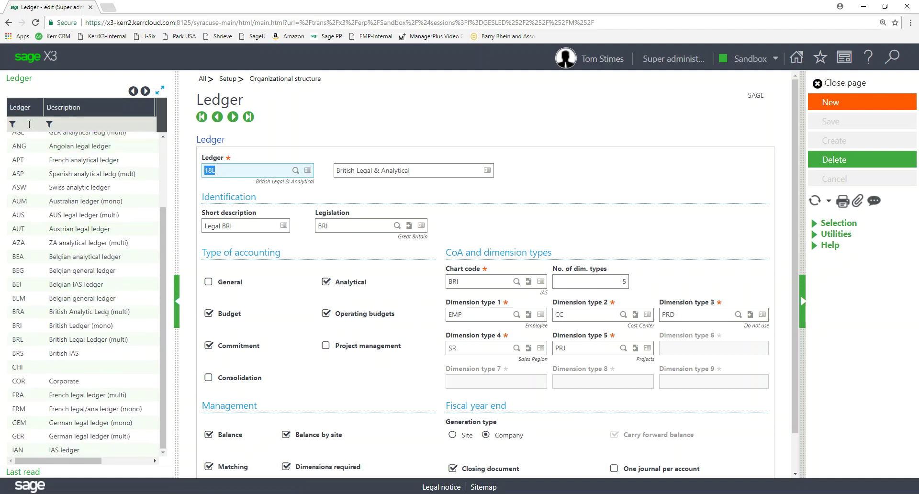
scroll(28, 143, "up", 1)
left_click(29, 125)
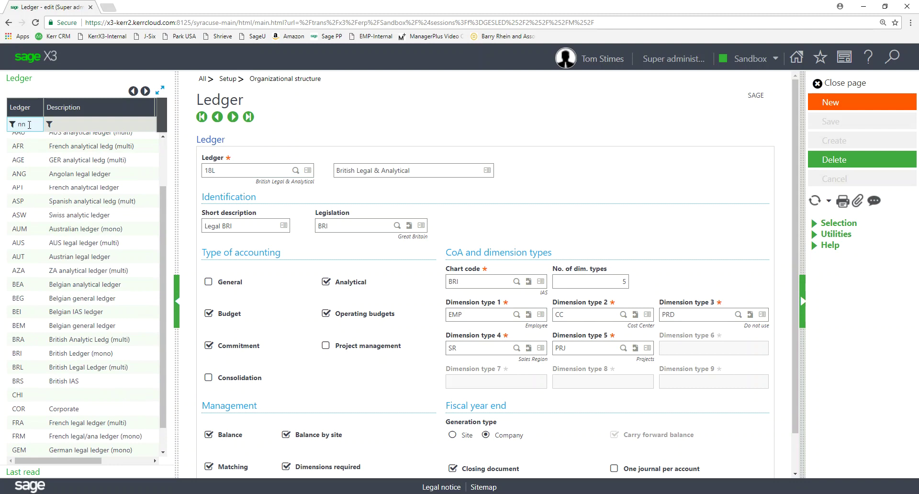
key("Tab")
left_click(70, 142)
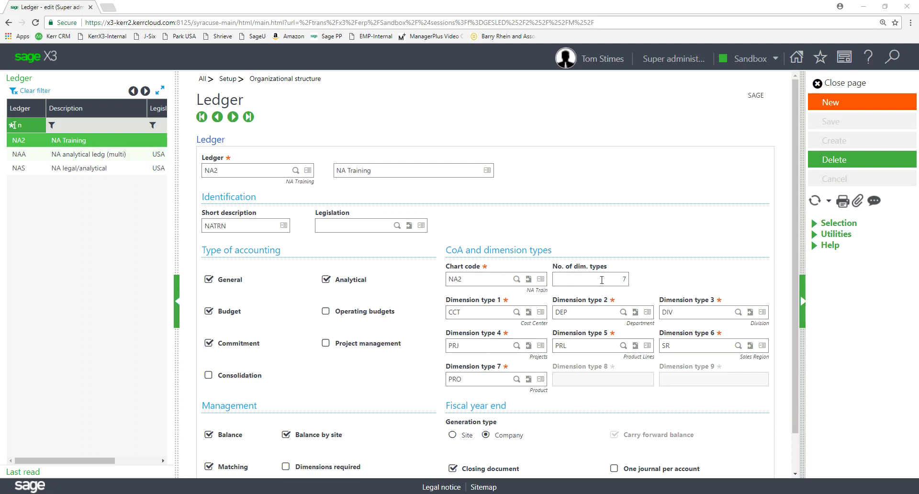
- Try raising the NA2 ledger's number of dimension types to 8 with PRD as dimension type 8, and discard the changes
left_click(604, 280)
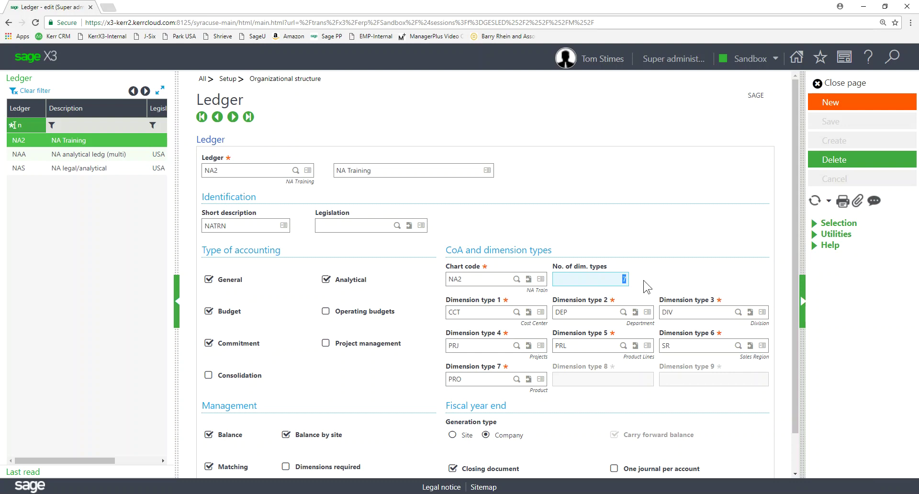
type("8")
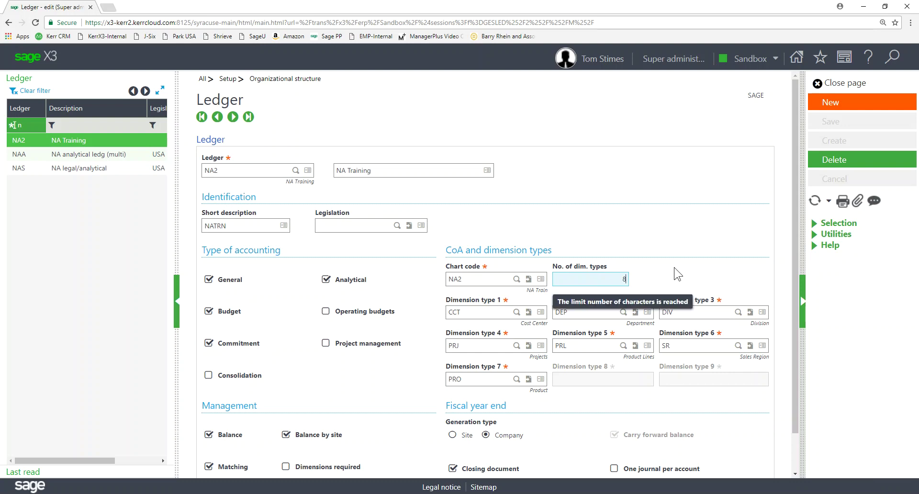
key("Tab")
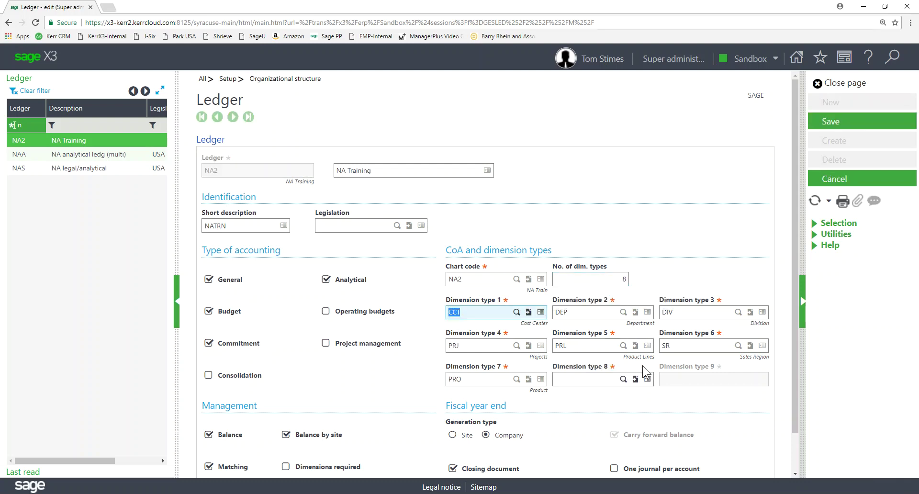
left_click(623, 381)
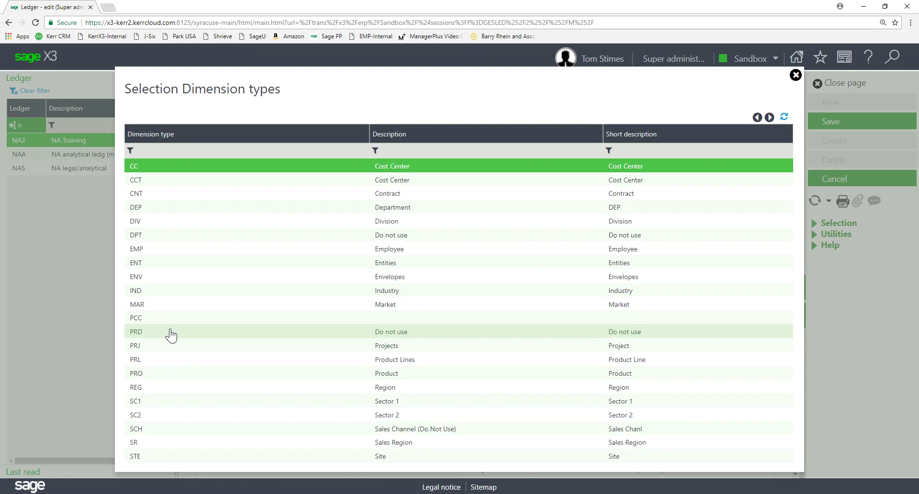
left_click(171, 336)
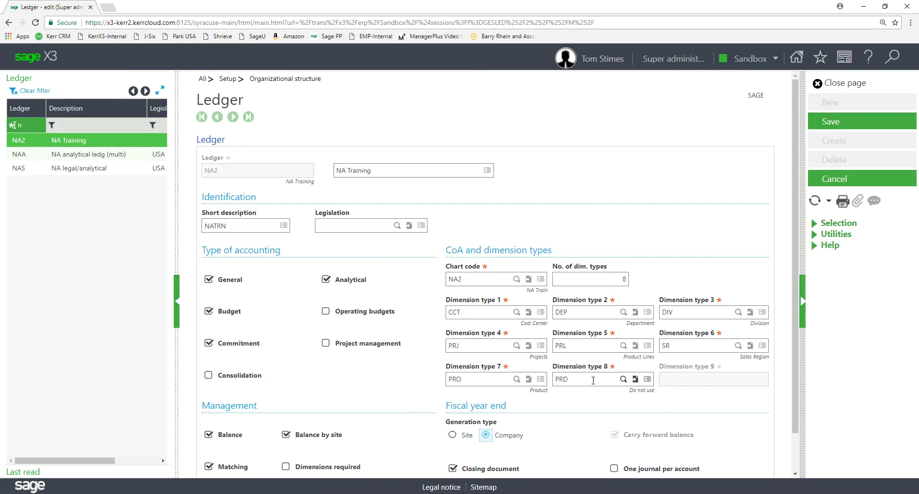
left_click(834, 180)
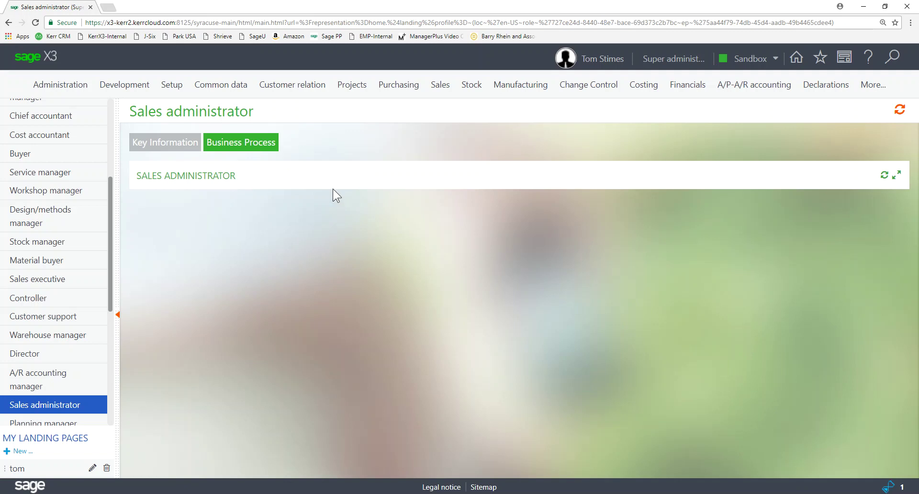
- Open the analytical Dimensions within the G/L accounting tables and choose DEP (Department) as the dimension type
left_click(228, 89)
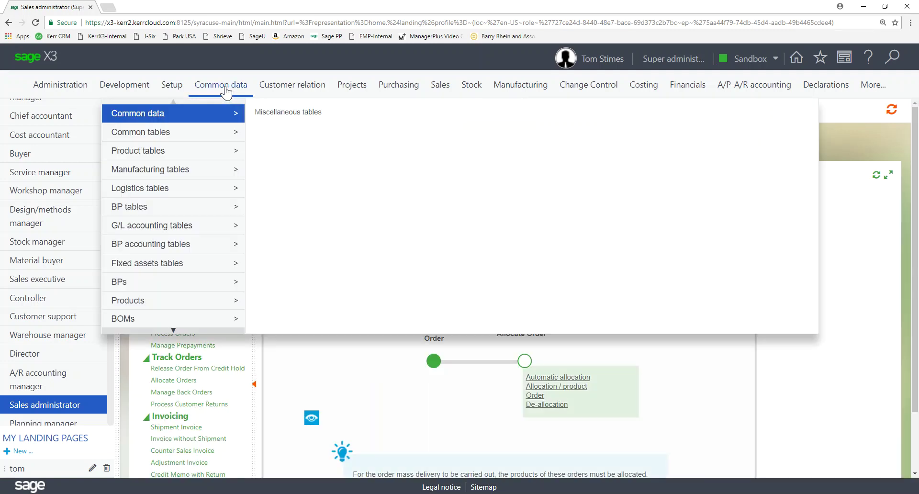
mouse_move(171, 229)
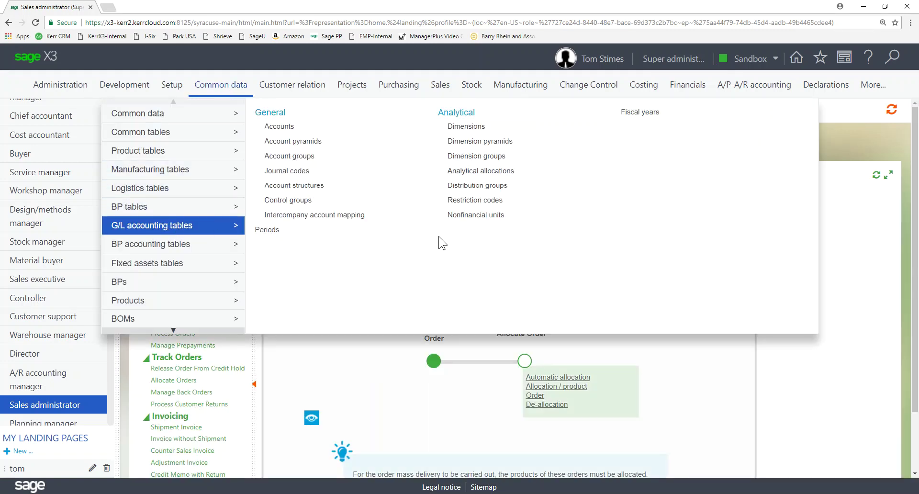
left_click(471, 127)
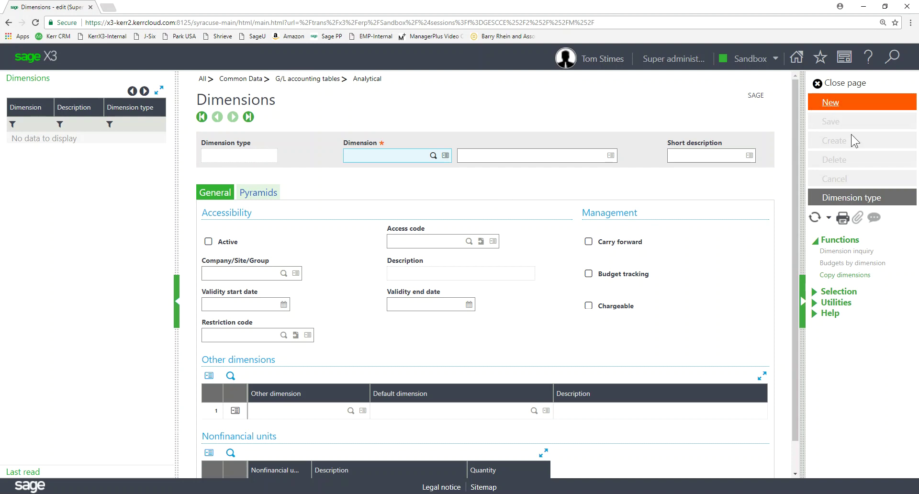
left_click(859, 201)
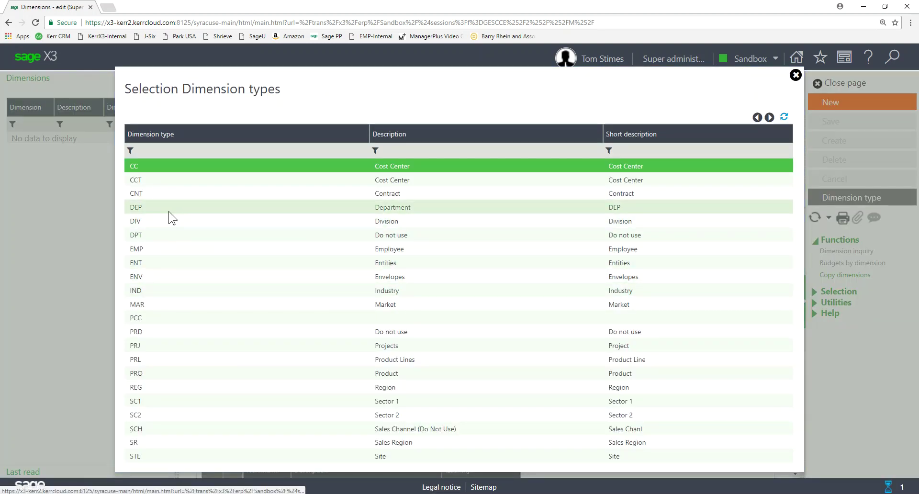
left_click(169, 211)
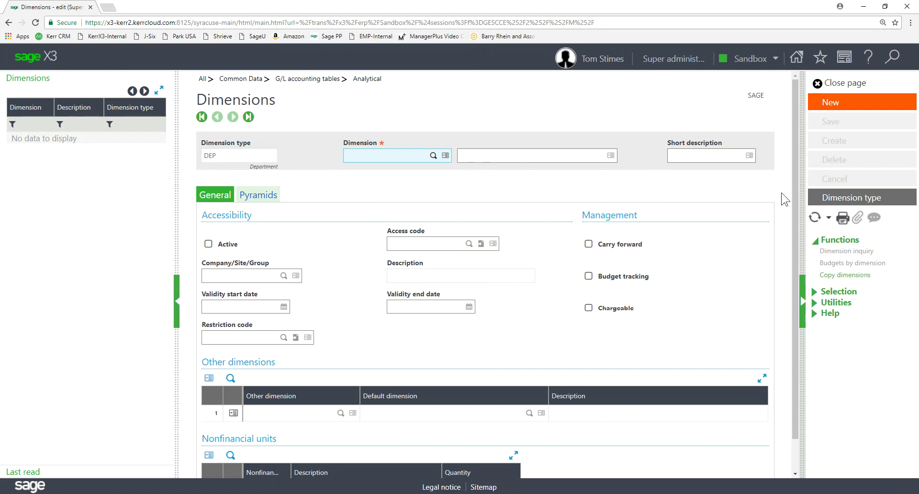
- Switch the dimension type to CC and then to CCT (Cost Center) to view the dimensions under each
left_click(834, 197)
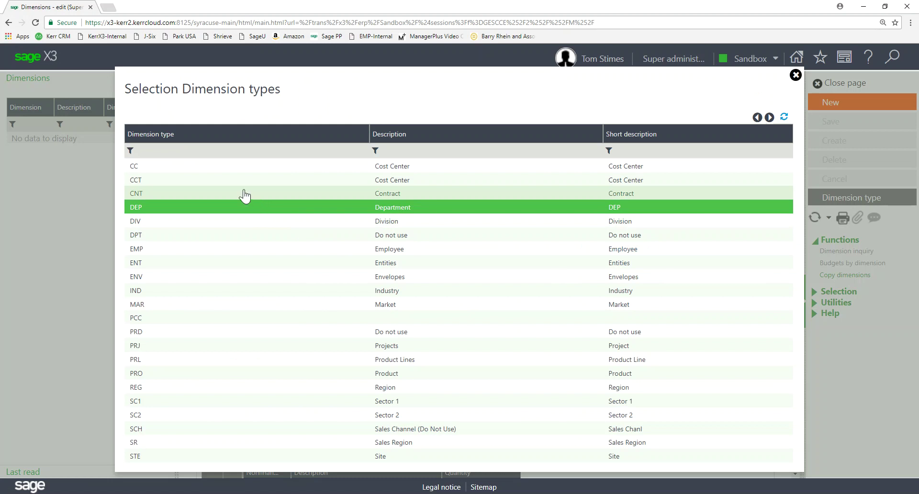
left_click(228, 167)
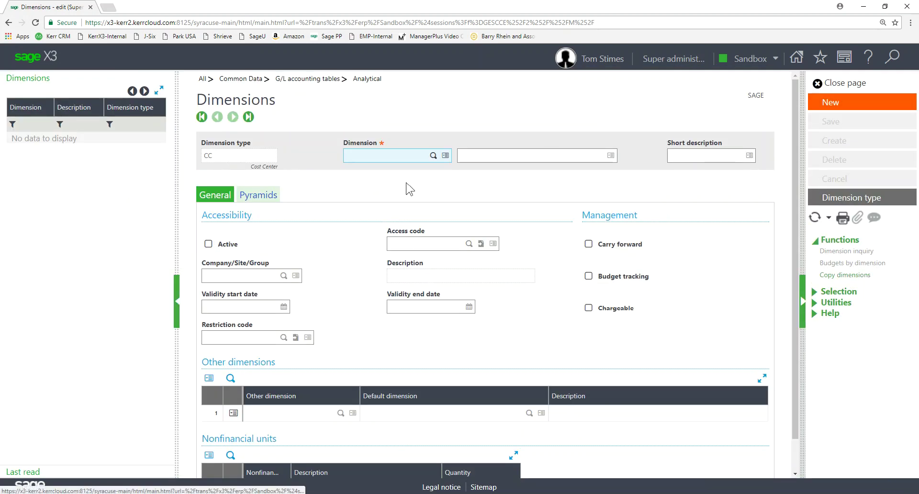
left_click(843, 201)
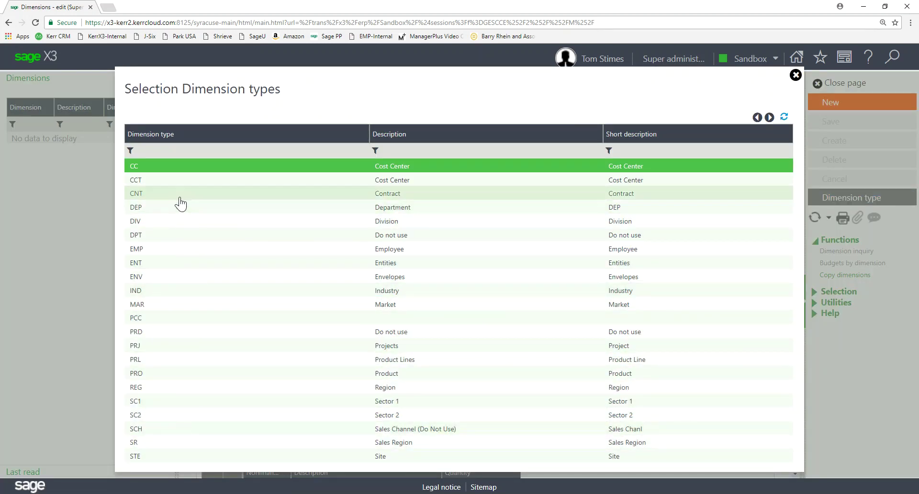
left_click(186, 180)
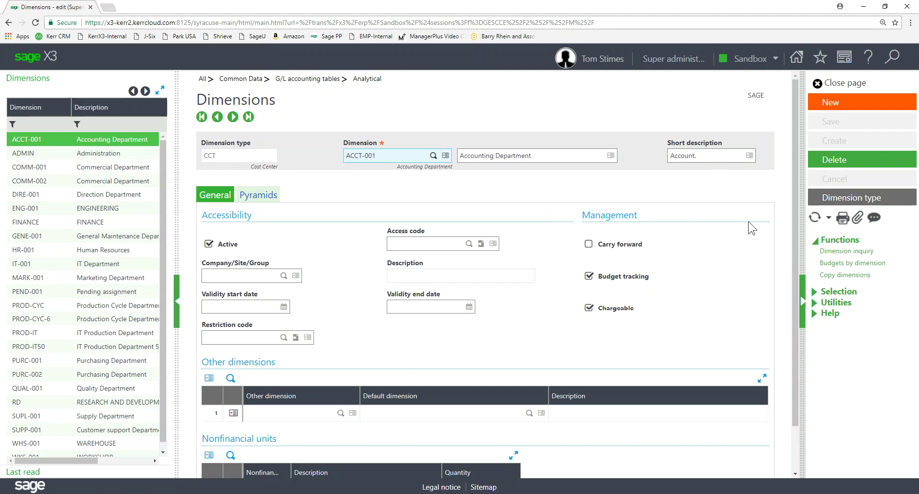
- Try adding an active CCT dimension with a first name as its code and a matching description, and discard the entry
left_click(838, 107)
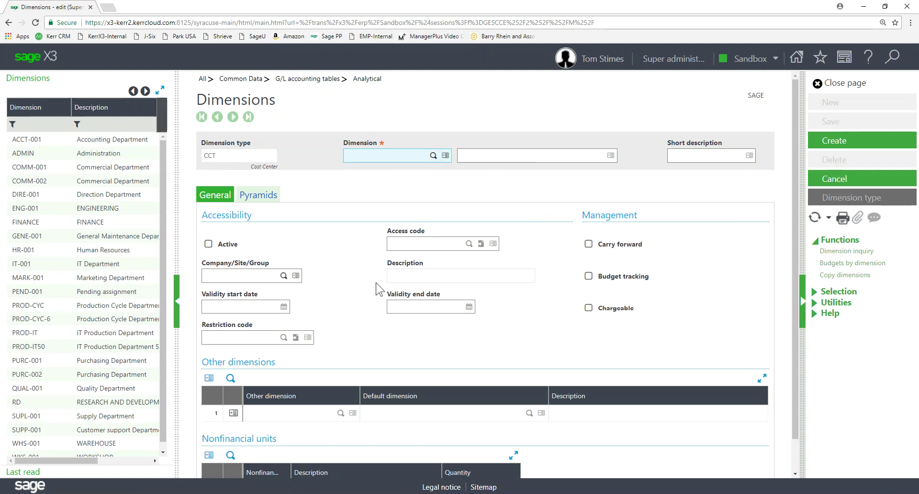
type("TOM")
key("Tab")
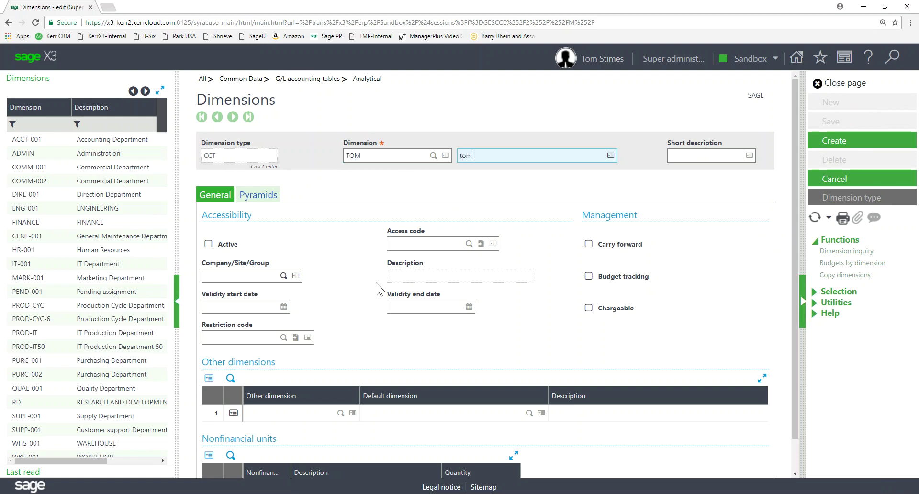
key("Tab")
key("Tab")
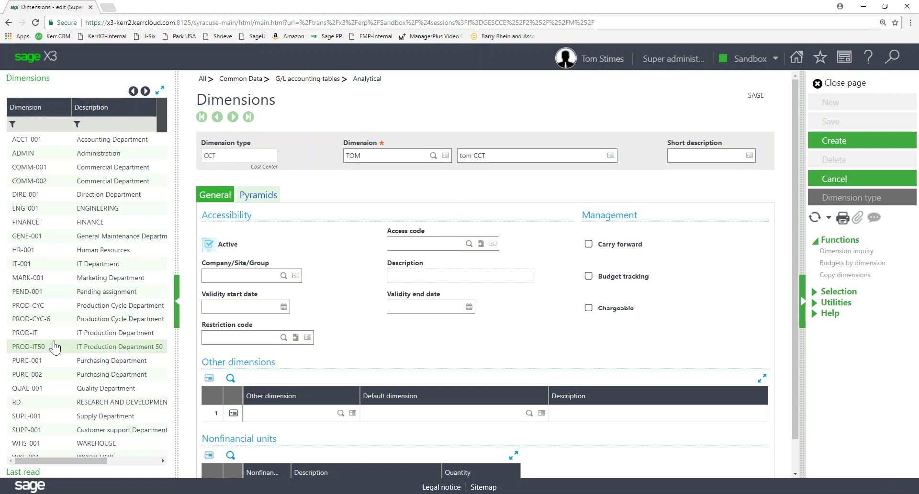
key("space")
key("Tab")
key("Tab")
key("Tab")
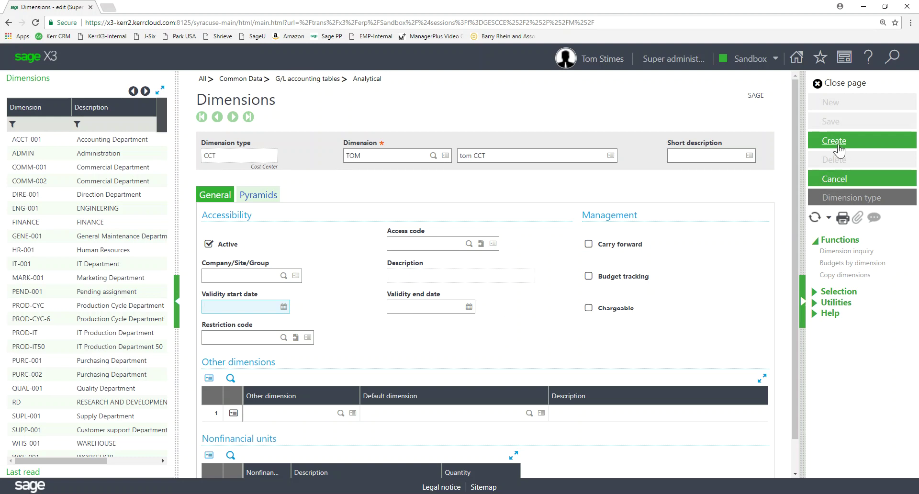
left_click(834, 179)
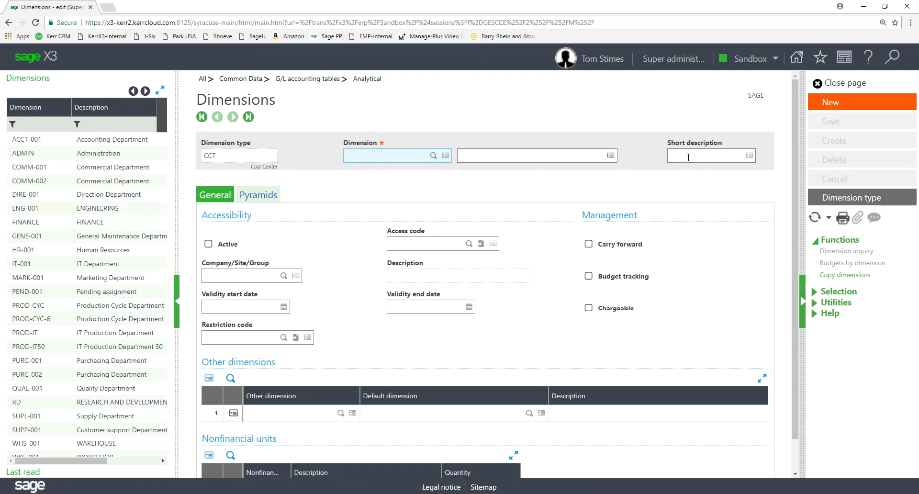
- Leave the Dimensions page and reopen the analytical Dimensions within the G/L accounting tables of the common data
left_click(838, 84)
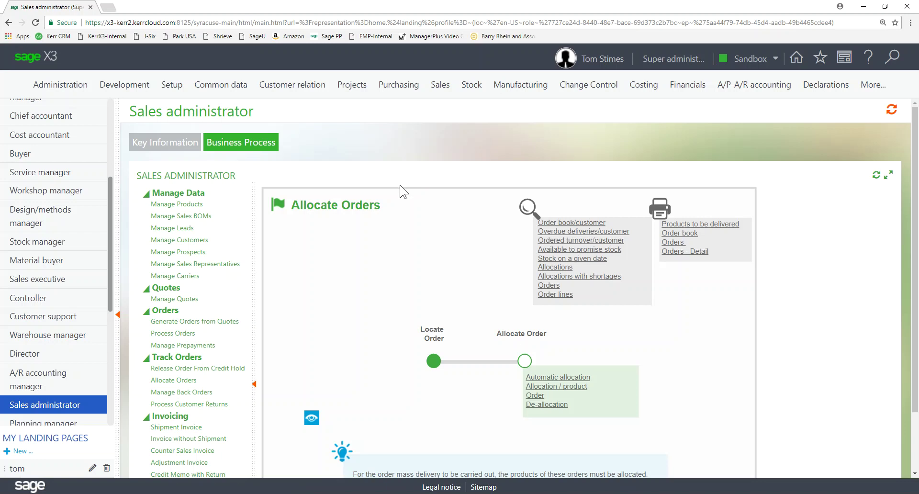
left_click(296, 86)
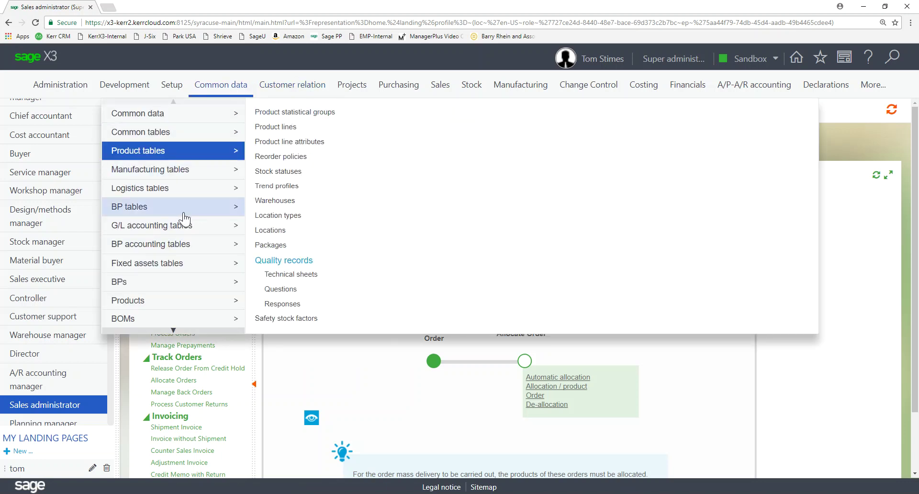
mouse_move(229, 225)
left_click(461, 128)
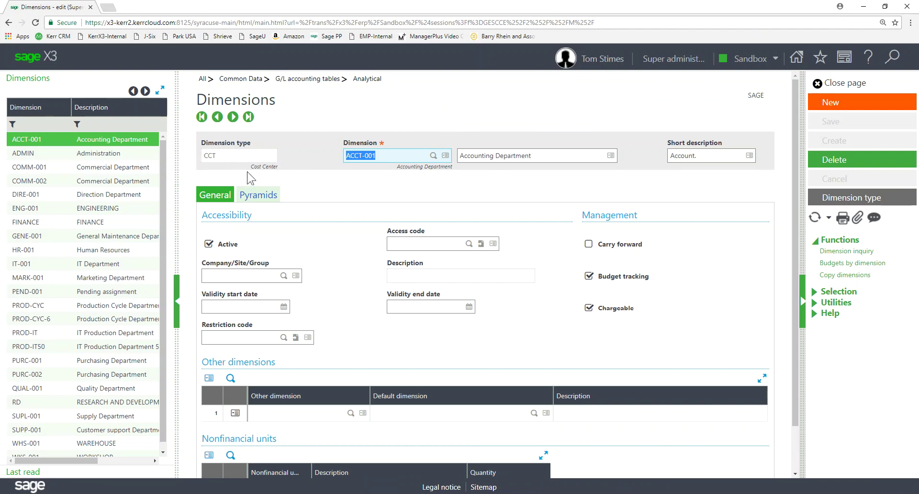
- Switch the dimension type to EMP (Employee) and then to MAR (Market) to view the dimensions belonging to each
left_click(854, 197)
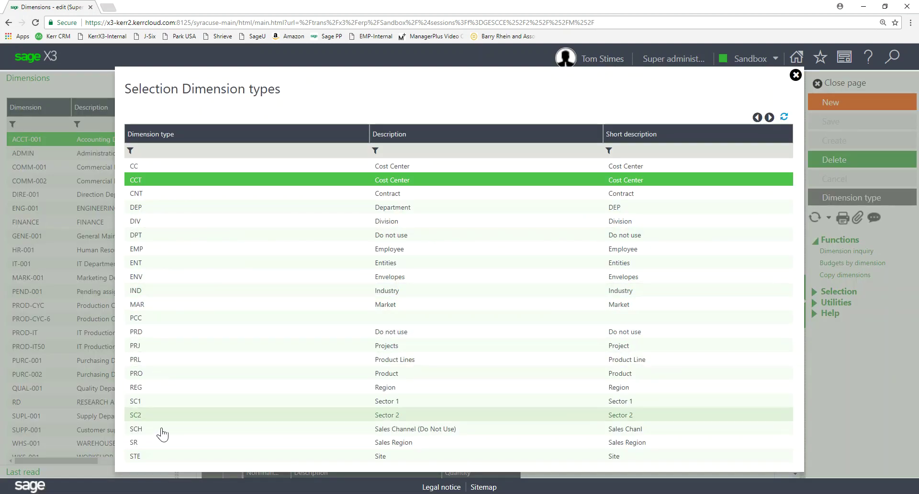
left_click(149, 249)
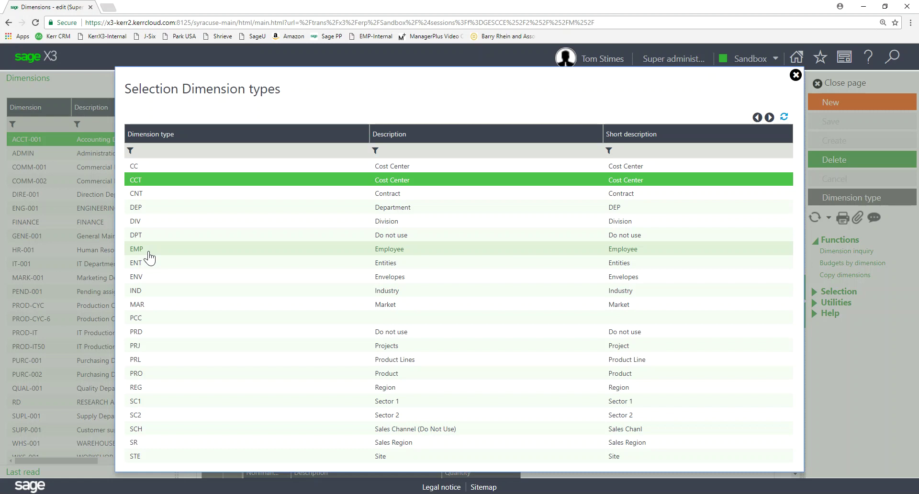
left_click(857, 197)
left_click(185, 304)
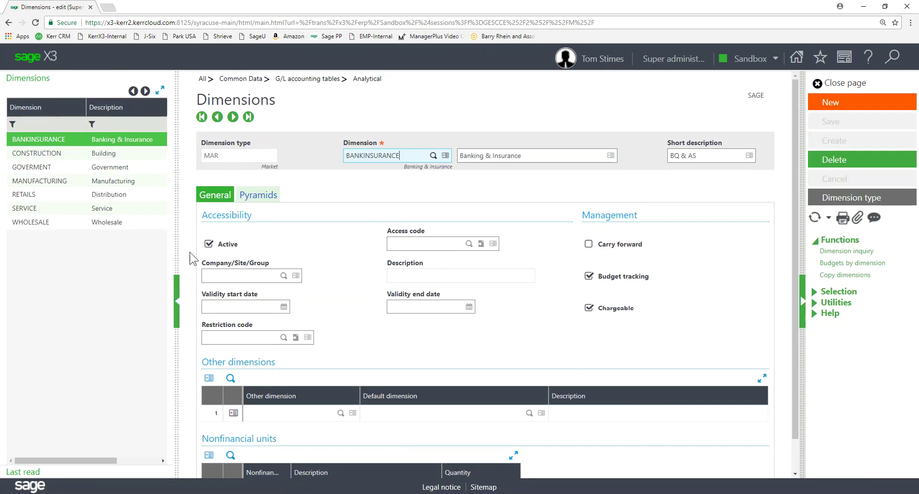